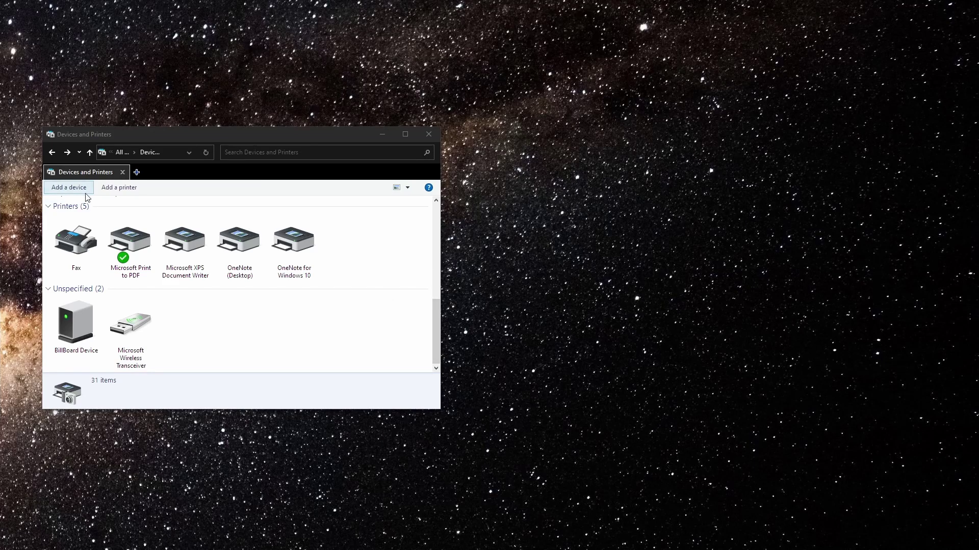
Start adding a new printer from Devices and Printers.
left_click(122, 193)
left_click_drag(34, 165, 660, 182)
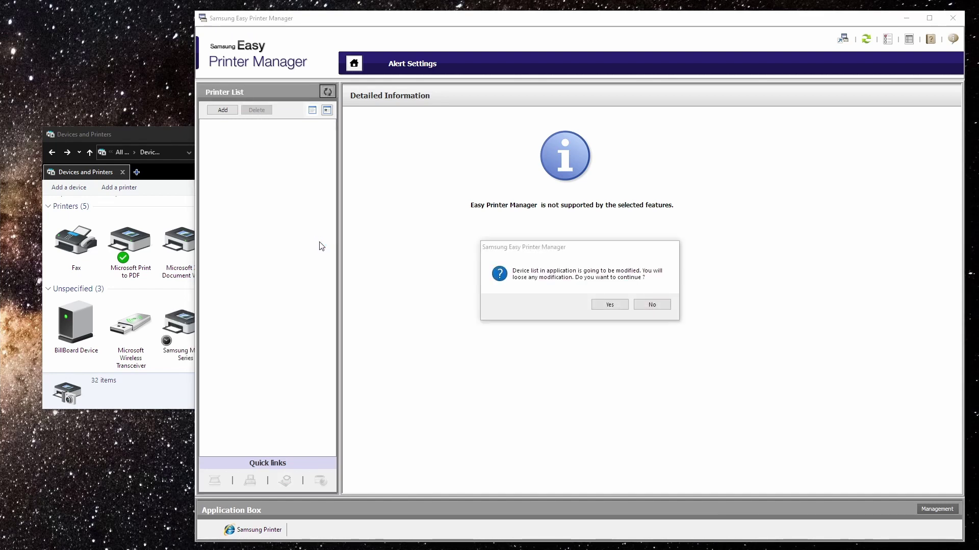
Check which port the Samsung M288x Series uses in its printer properties, leaving the settings unchanged.
left_click(172, 143)
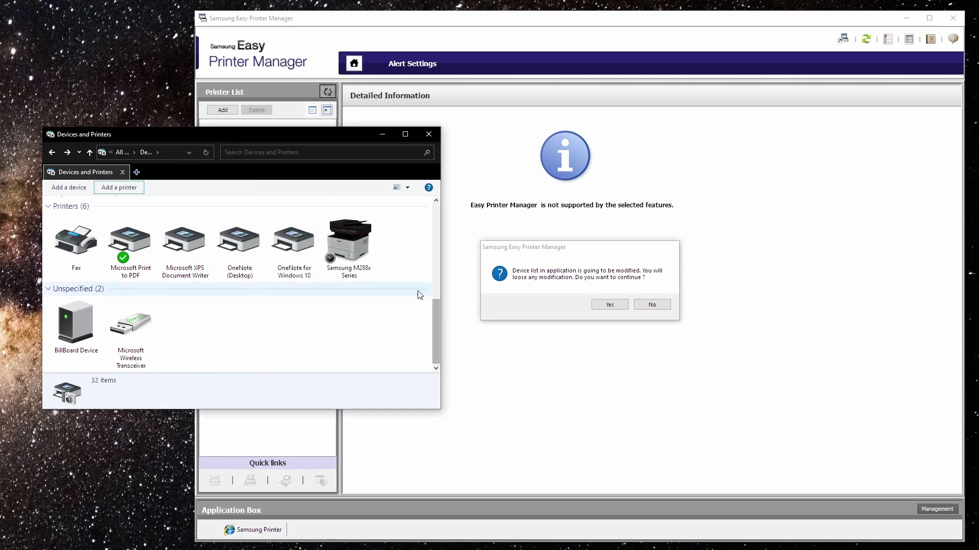
right_click(351, 264)
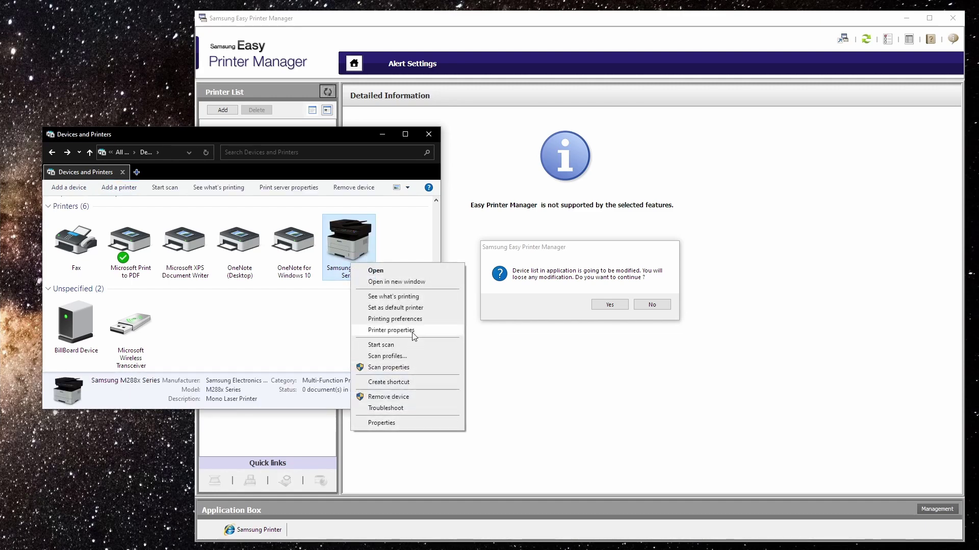
left_click(391, 330)
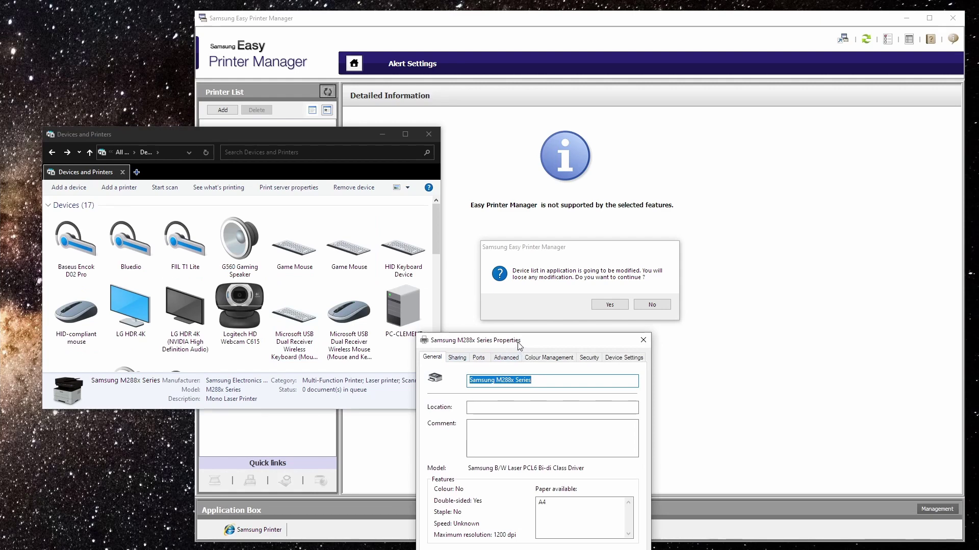
left_click_drag(520, 342, 402, 299)
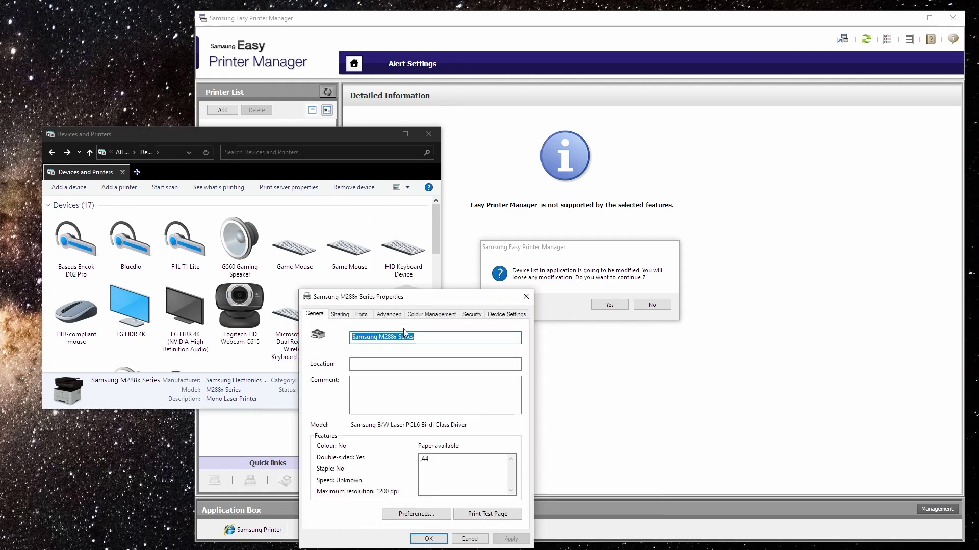
left_click(362, 314)
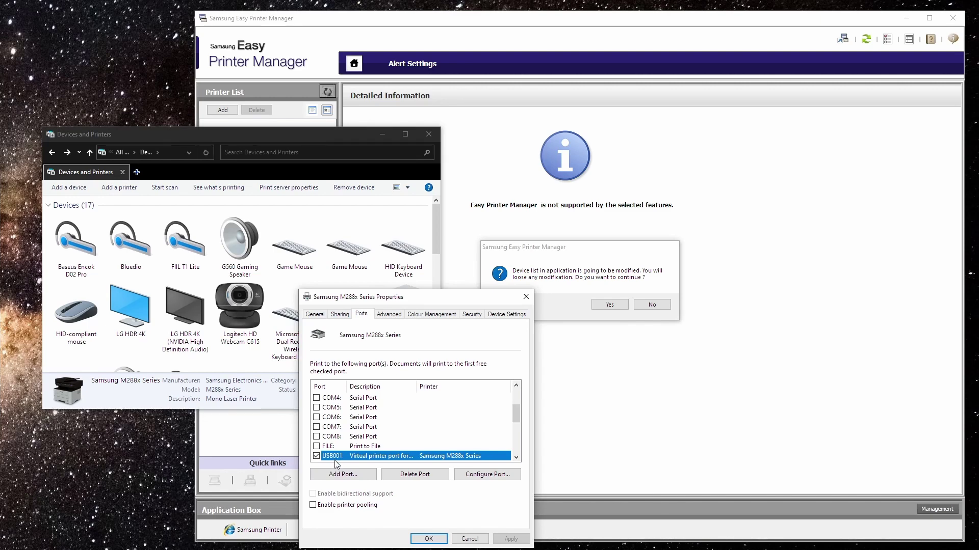
left_click(470, 539)
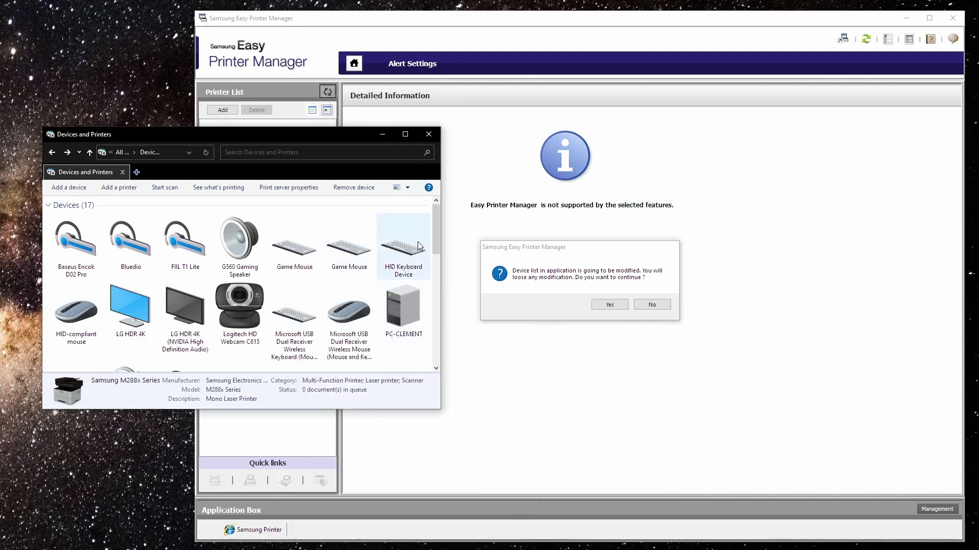
left_click_drag(435, 248, 430, 347)
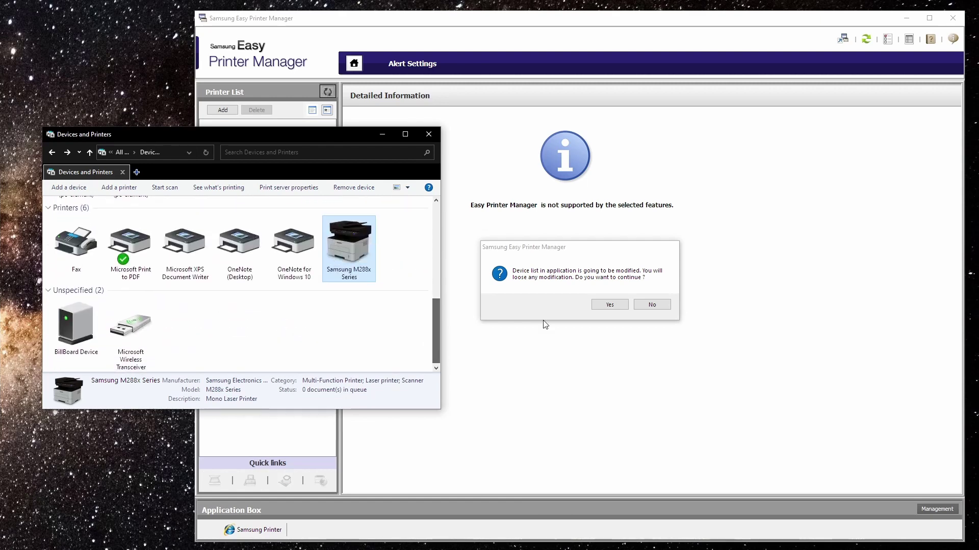
Switch to Samsung Easy Printer Manager and accept the modification of its device list.
left_click(527, 21)
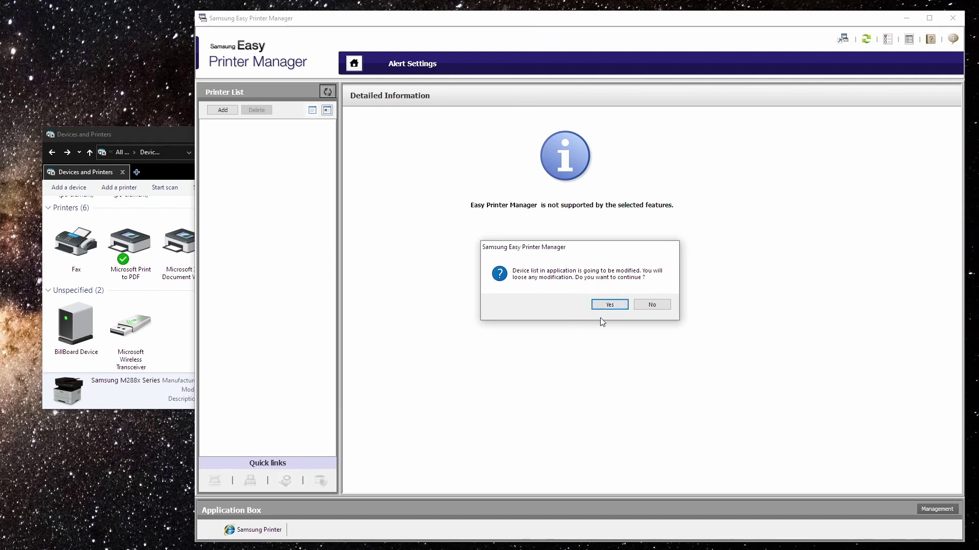
left_click(620, 305)
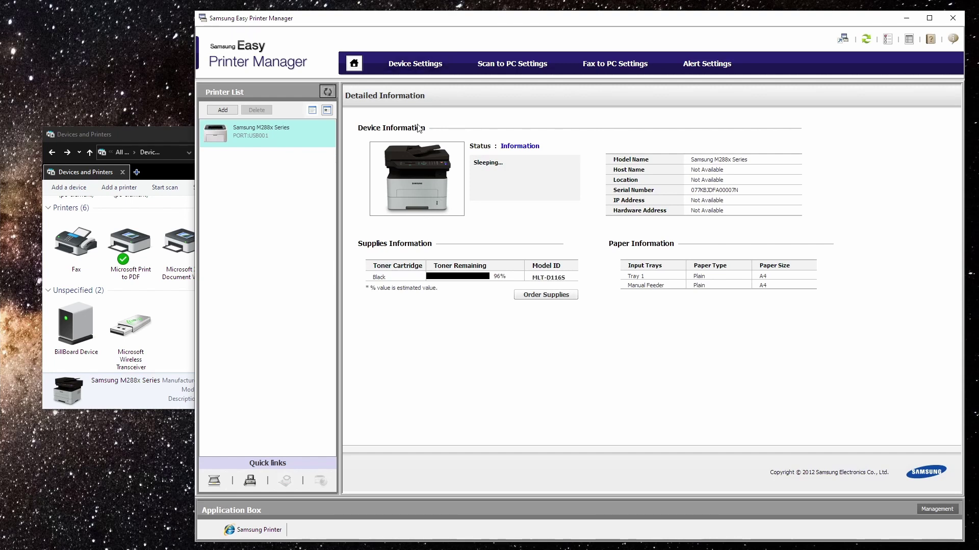
Open the printer's network settings under the device settings and launch the Easy Wi-Fi Settings wizard.
left_click(415, 65)
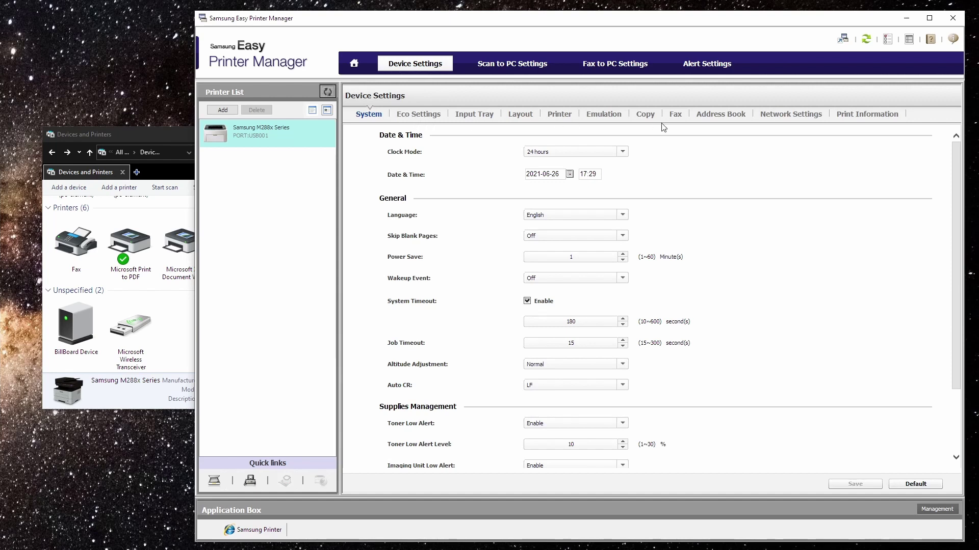
left_click(792, 117)
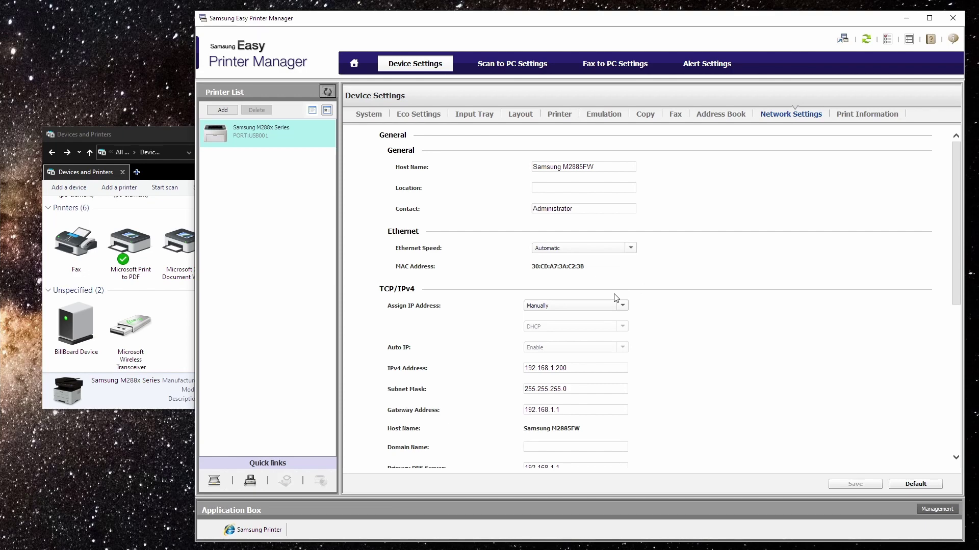
scroll(631, 260, "down", 4)
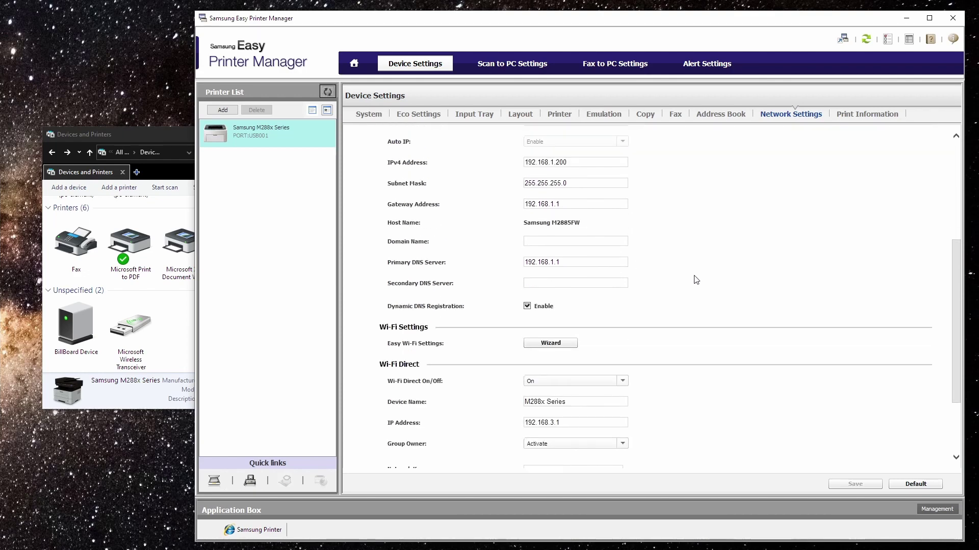
scroll(697, 280, "up", 4)
scroll(696, 279, "down", 4)
left_click(560, 345)
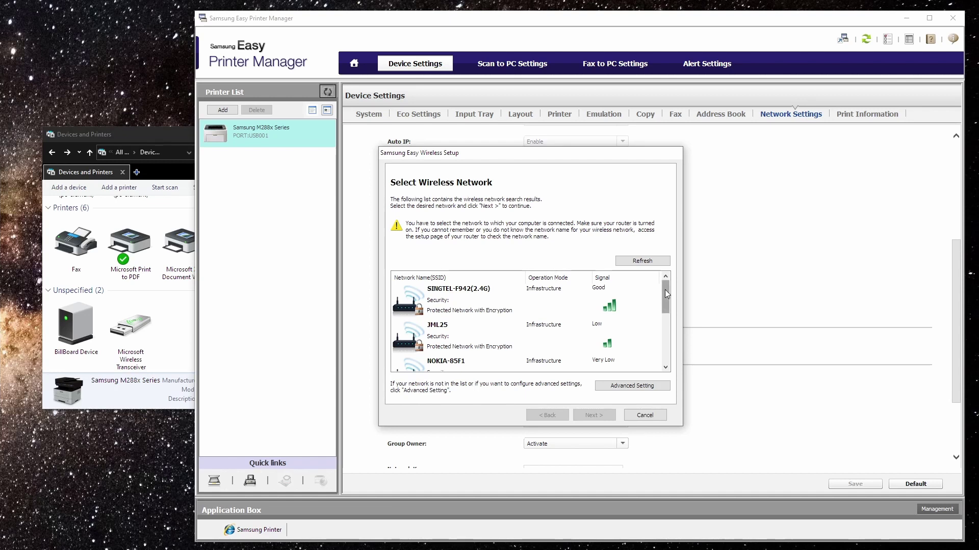
Refresh the list of wireless networks and choose VirusNest as the printer's network.
left_click(648, 263)
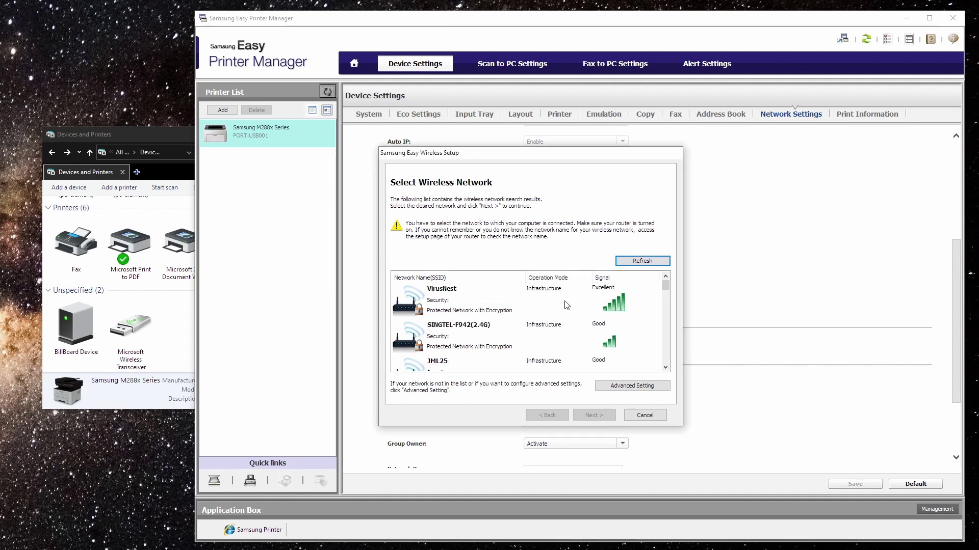
left_click(461, 297)
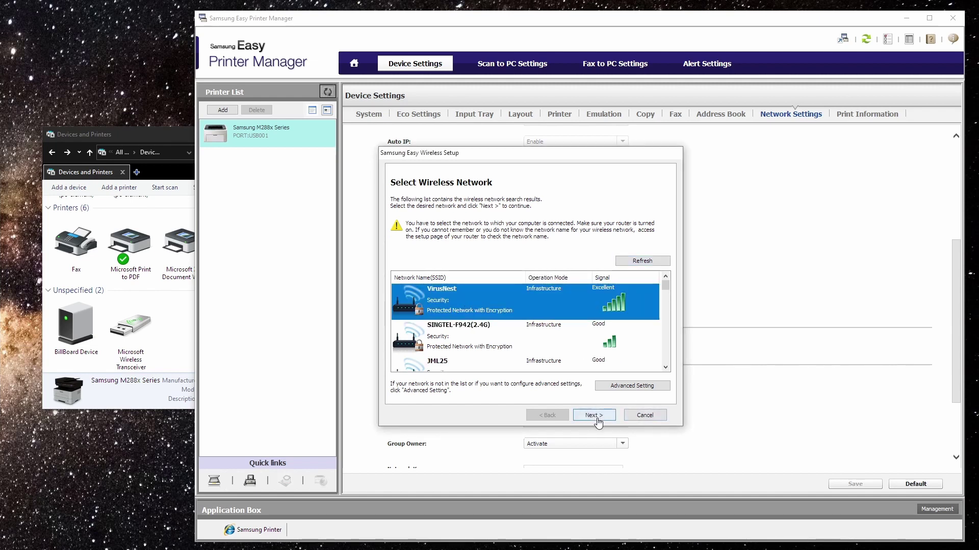
left_click(602, 415)
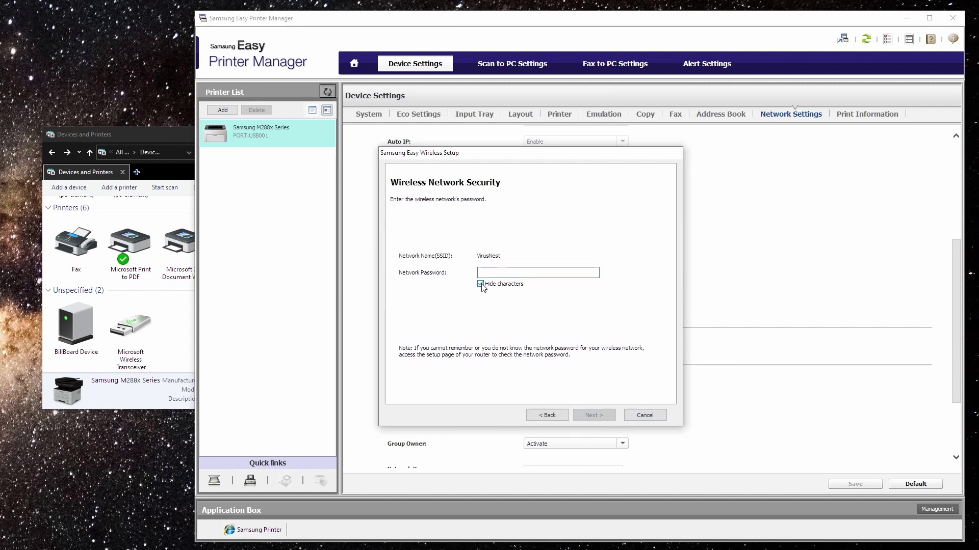
Enter the wireless network password and complete the wireless setup wizard.
left_click(499, 272)
type("••••••••")
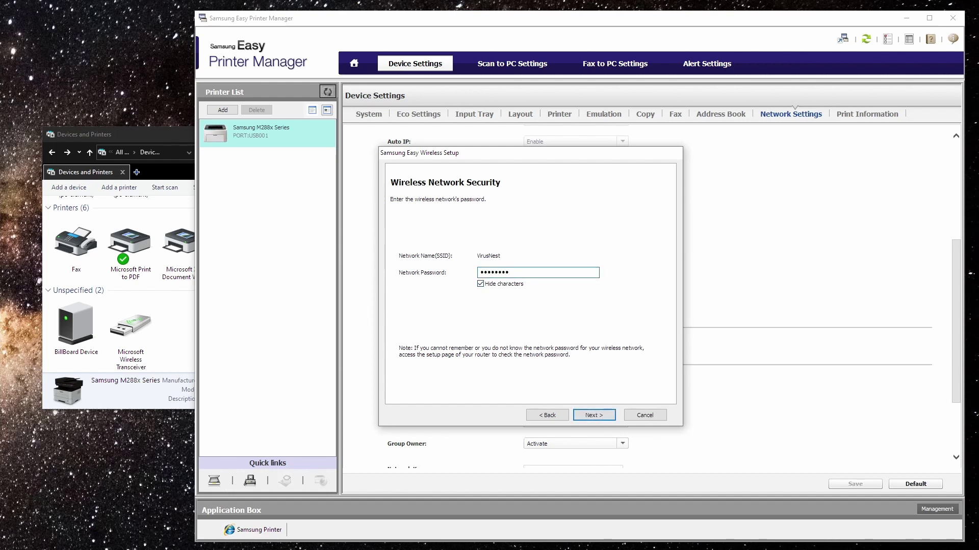
left_click(594, 415)
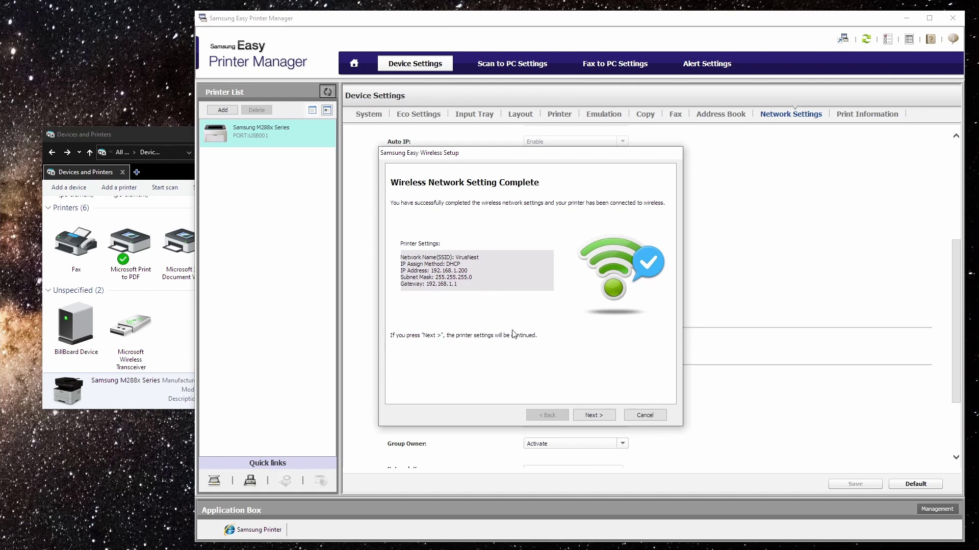
left_click(592, 416)
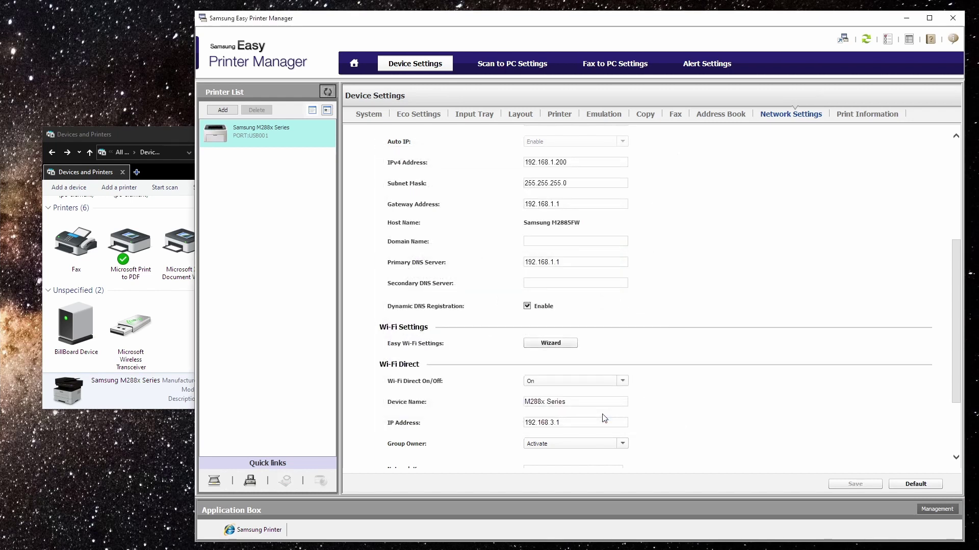
Set the printer's TCP/IPv4 address assignment to Automatically with DHCP.
left_click(165, 139)
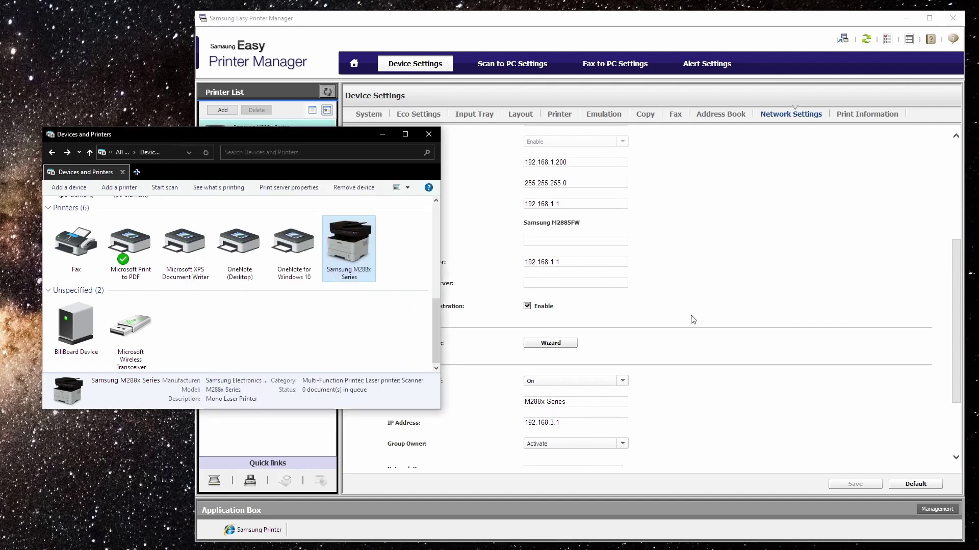
left_click(718, 295)
scroll(721, 301, "down", 5)
scroll(725, 306, "up", 15)
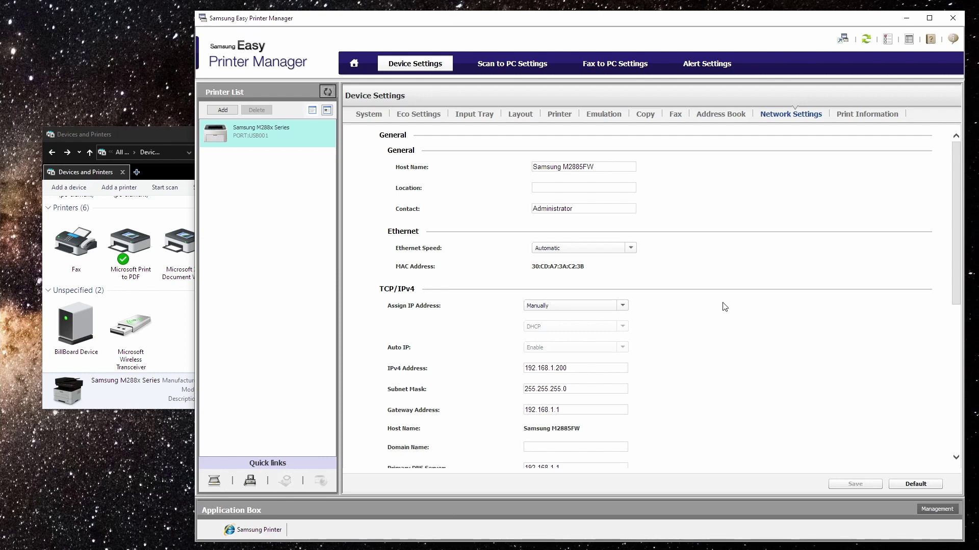
left_click(622, 305)
left_click(570, 318)
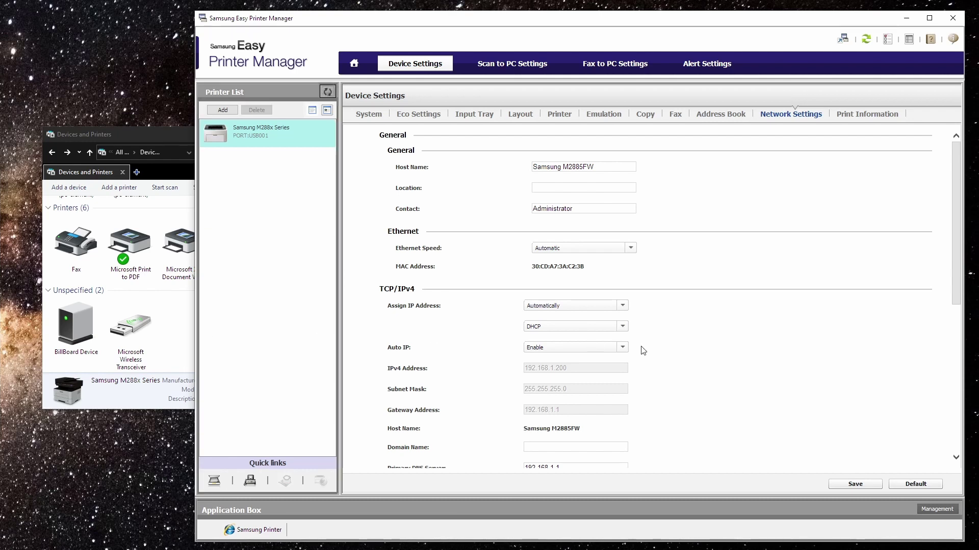
scroll(690, 351, "down", 1)
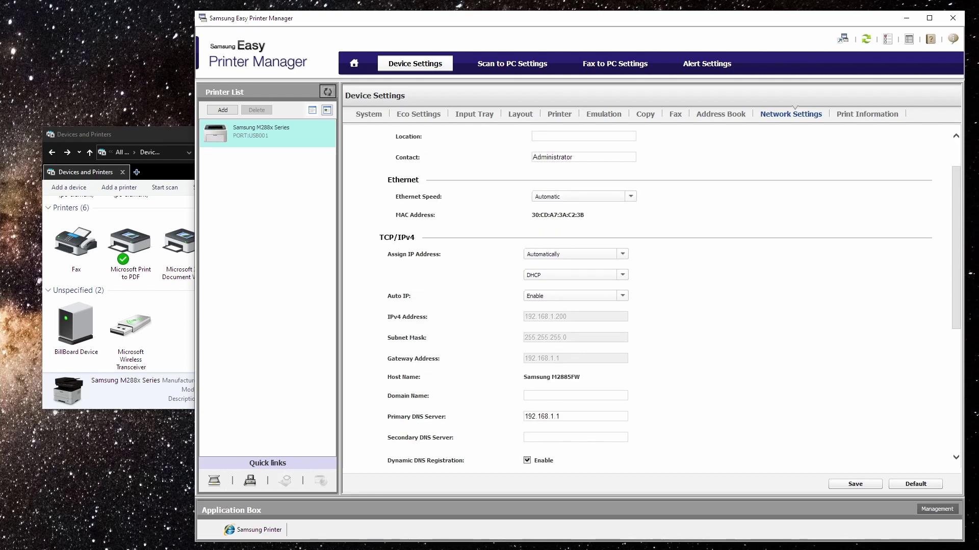
scroll(651, 298, "down", 1)
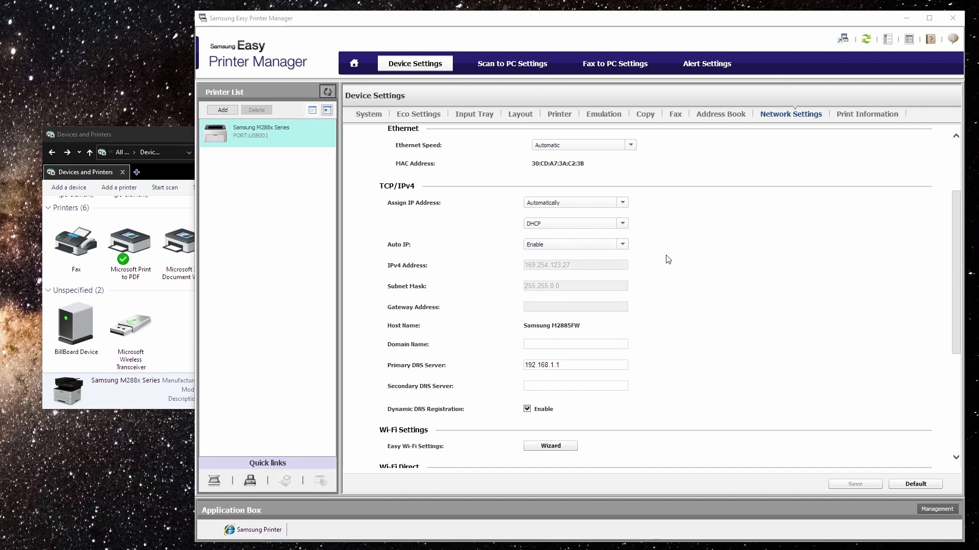
Set the IP address assignment to Manually and enter 192.168.1.200 as the IPv4 address.
left_click(622, 204)
left_click(548, 223)
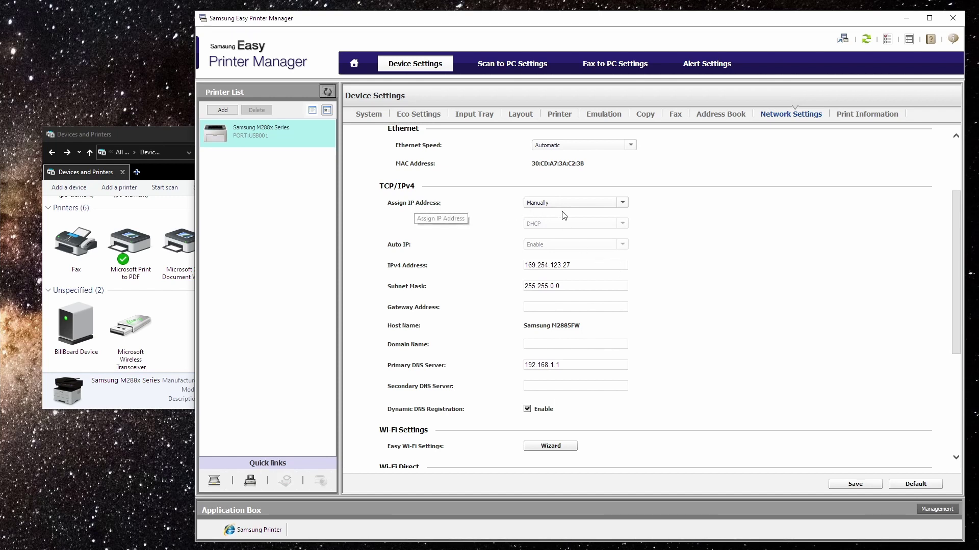
left_click(595, 265)
type("192.1")
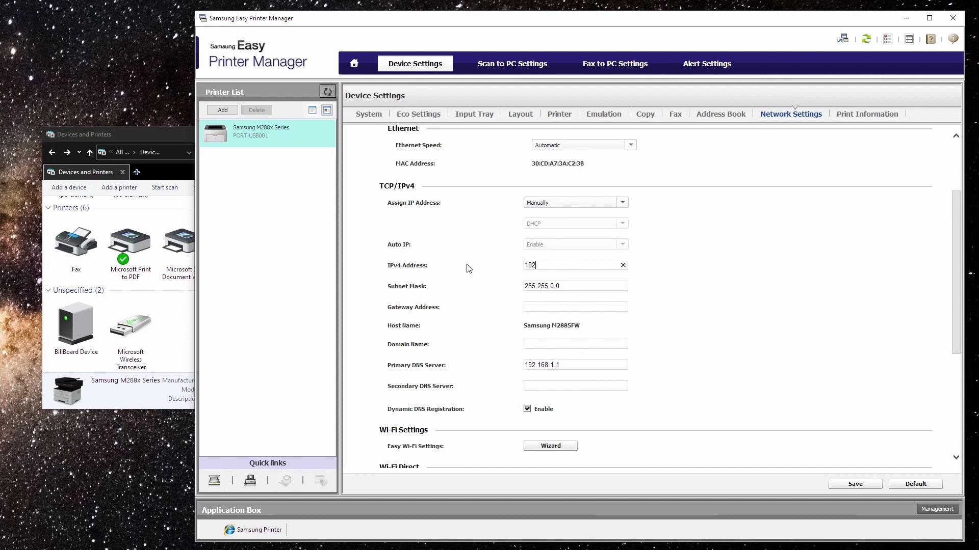
type("68.1.200")
Set the subnet mask to 255.255.255.0 and the gateway address to 192.168.1.1.
left_click(552, 286)
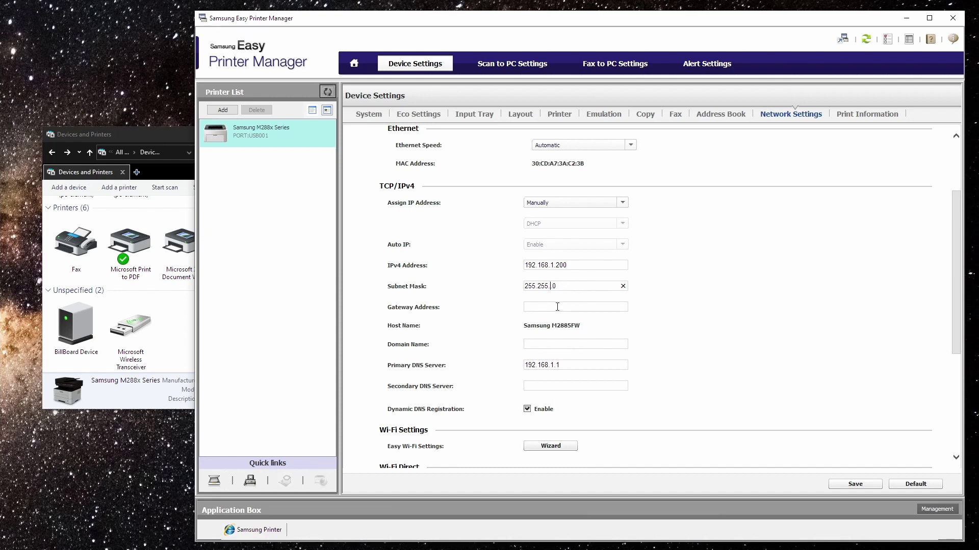
type("255")
type("196.158")
key("BackSpace")
key("BackSpace")
type("6")
Review the network settings and save the changes to the printer.
scroll(681, 348, "up", 2)
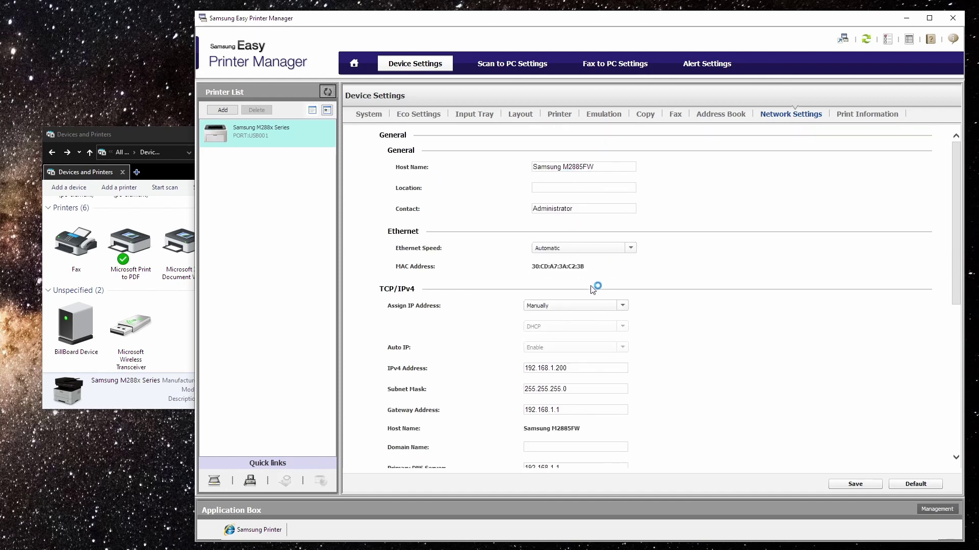
scroll(593, 288, "down", 3)
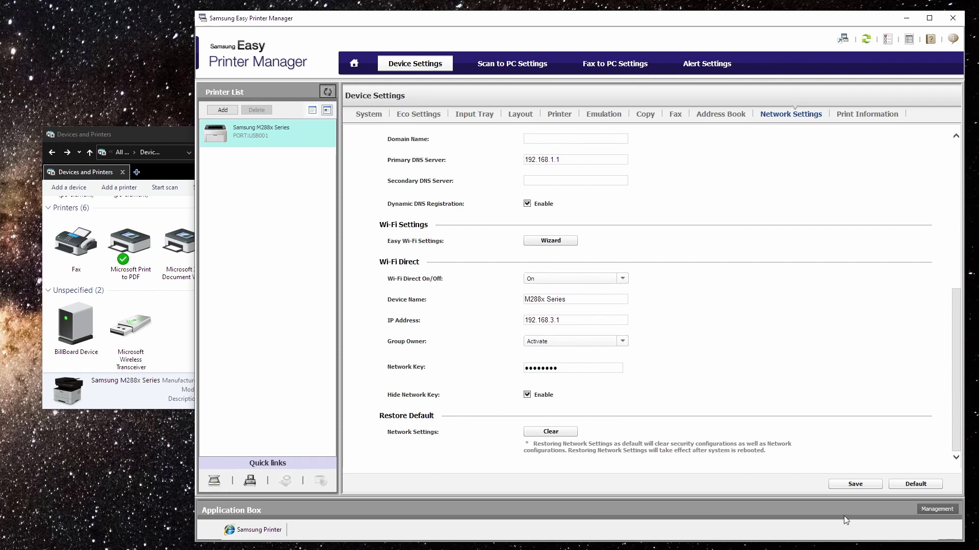
left_click(855, 487)
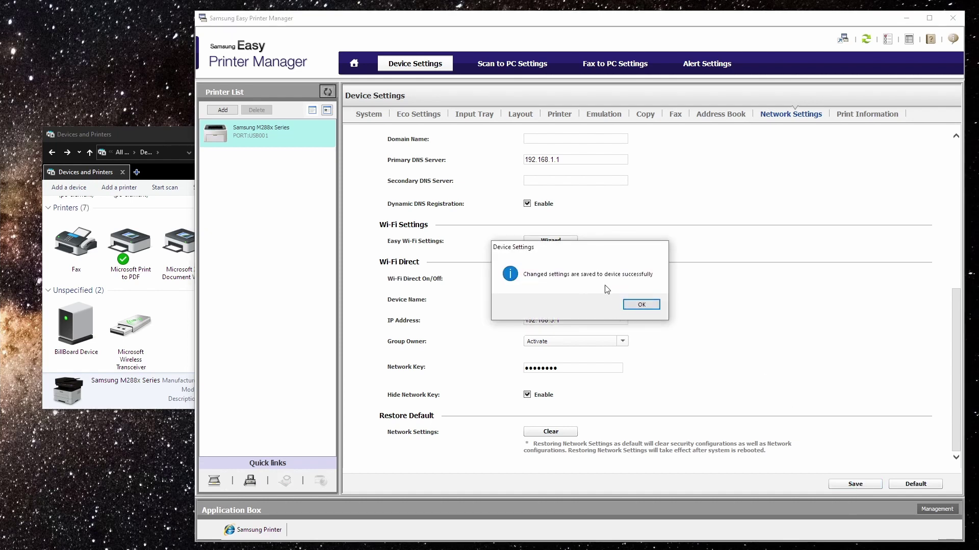
left_click(641, 304)
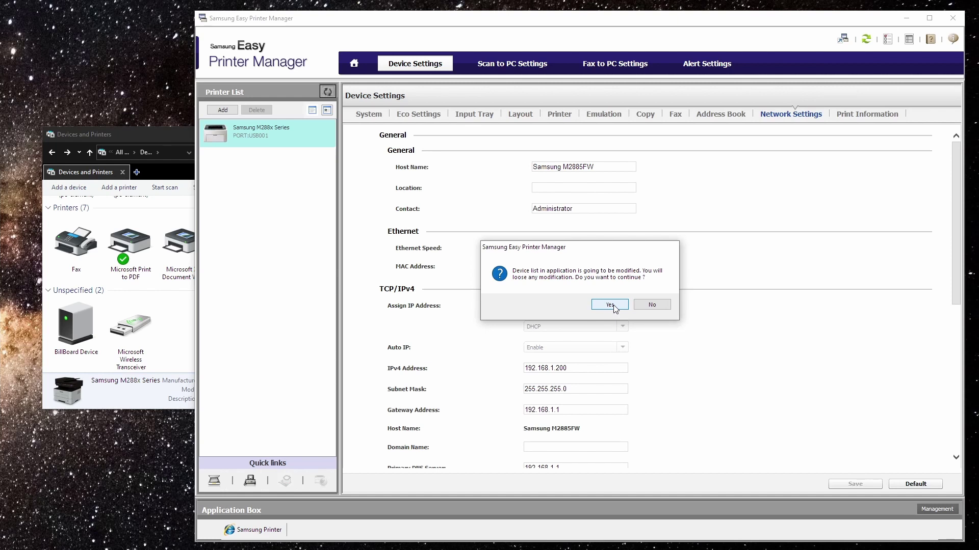
Accept the device list update and select the Samsung network printer with IP 192.168.1.200.
left_click(613, 306)
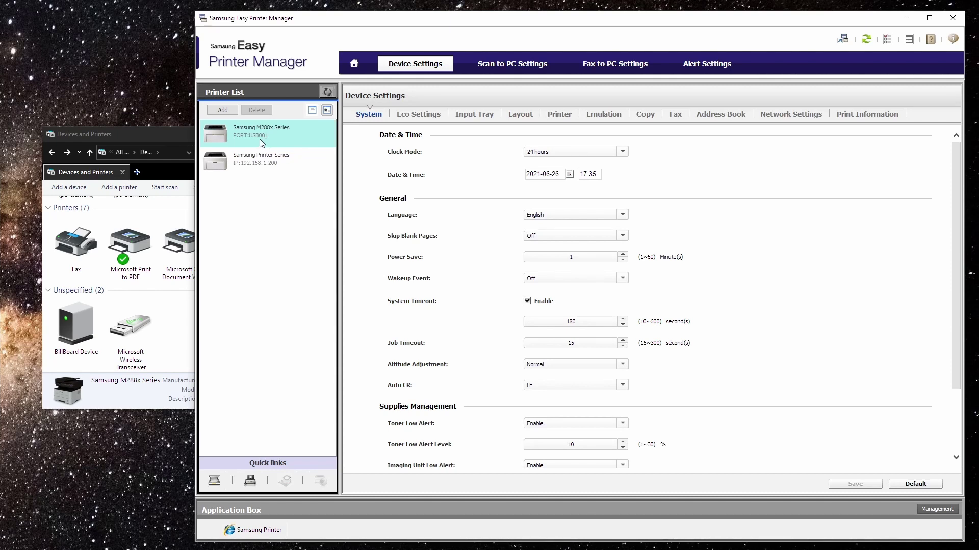
left_click(254, 165)
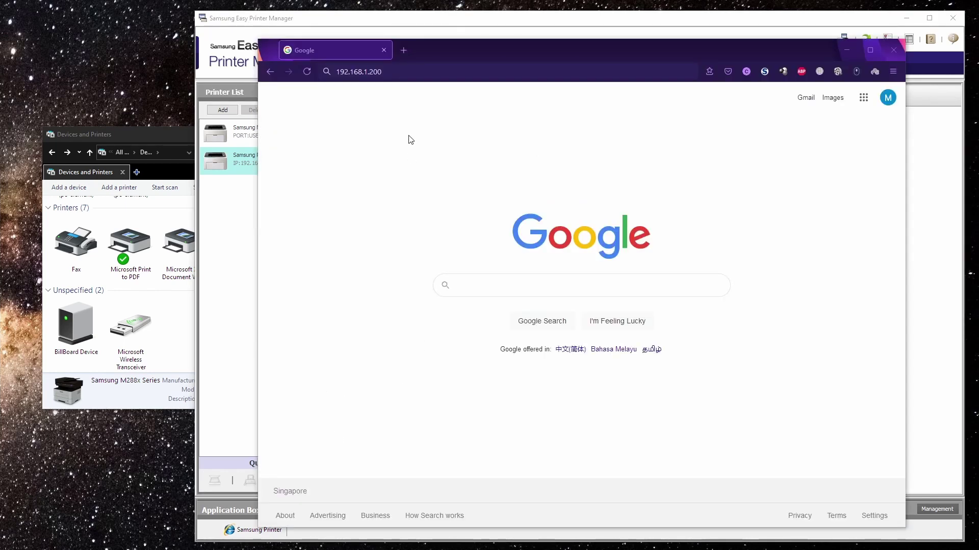
Move the browser window clear of the printer list and load the printer's web page at 192.168.1.200.
left_click_drag(444, 49, 249, 517)
left_click_drag(475, 519, 721, 35)
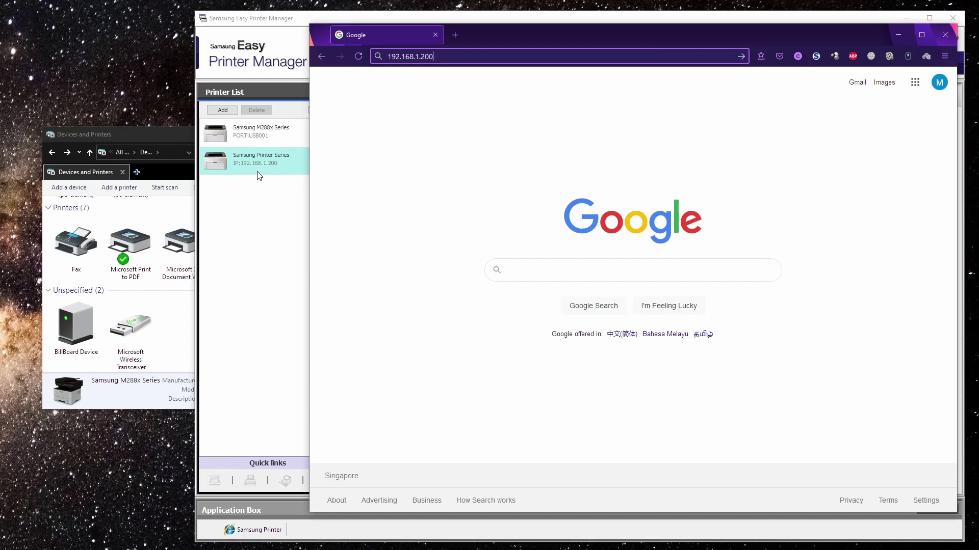
left_click(443, 57)
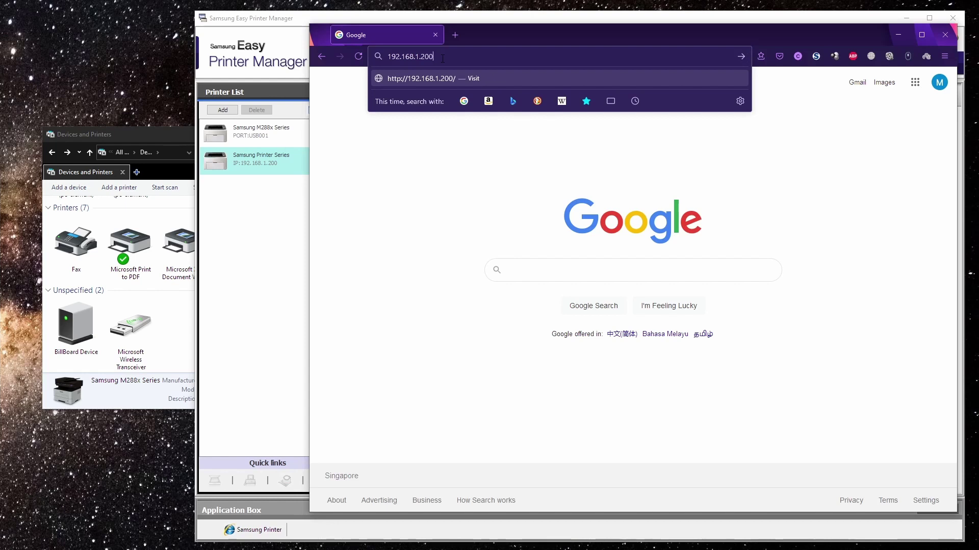
key("Return")
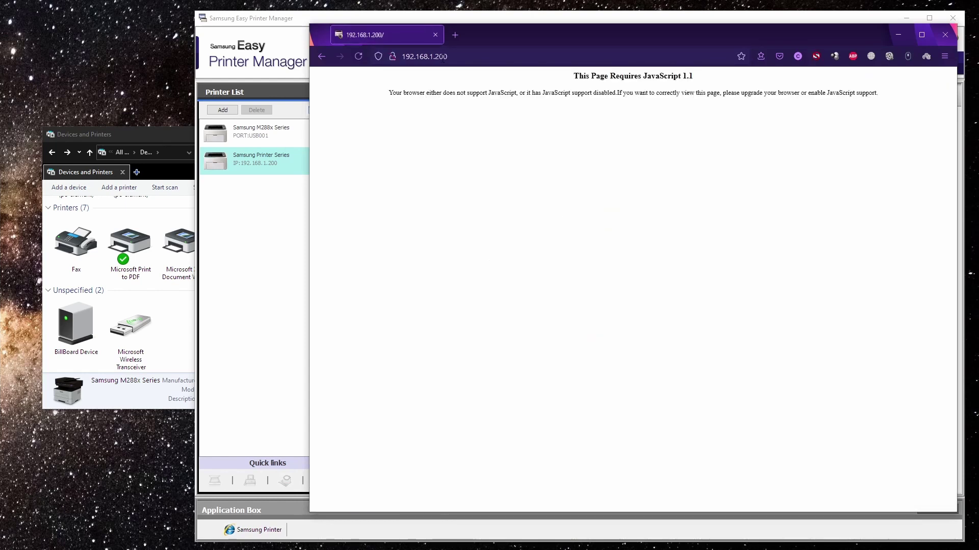
Set the 192.168.1.200 page to Temp. TRUSTED in the script blocker, load SyncThru Web Service, and reposition the browser window.
left_click(815, 58)
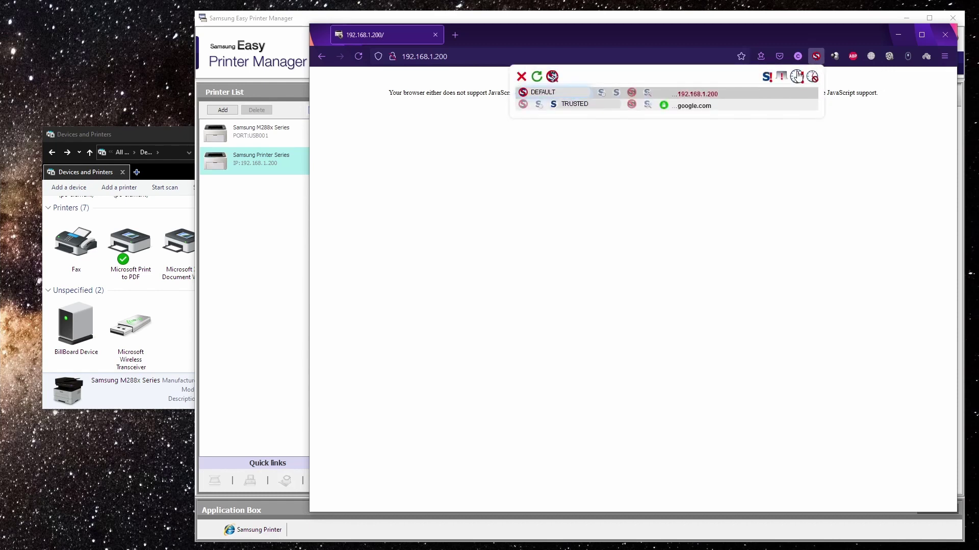
left_click(797, 76)
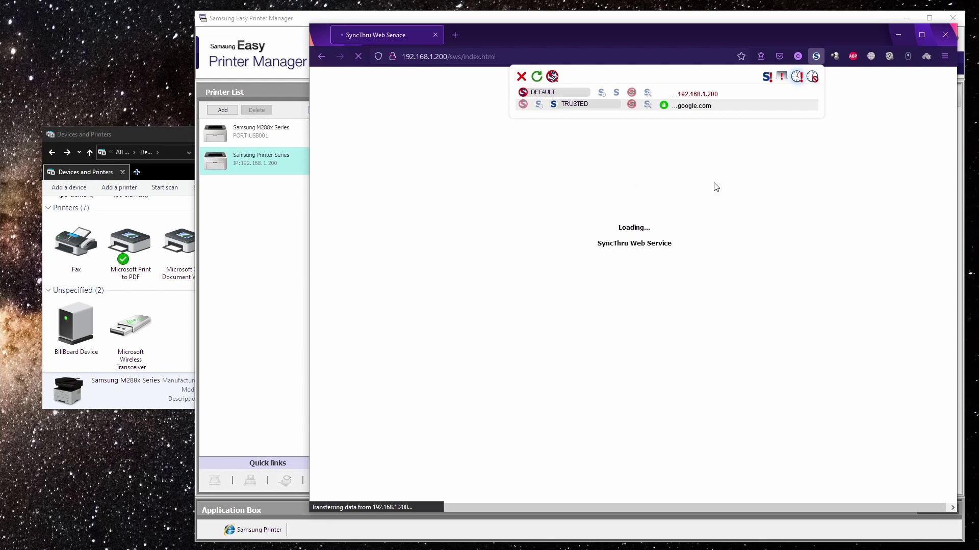
left_click(749, 188)
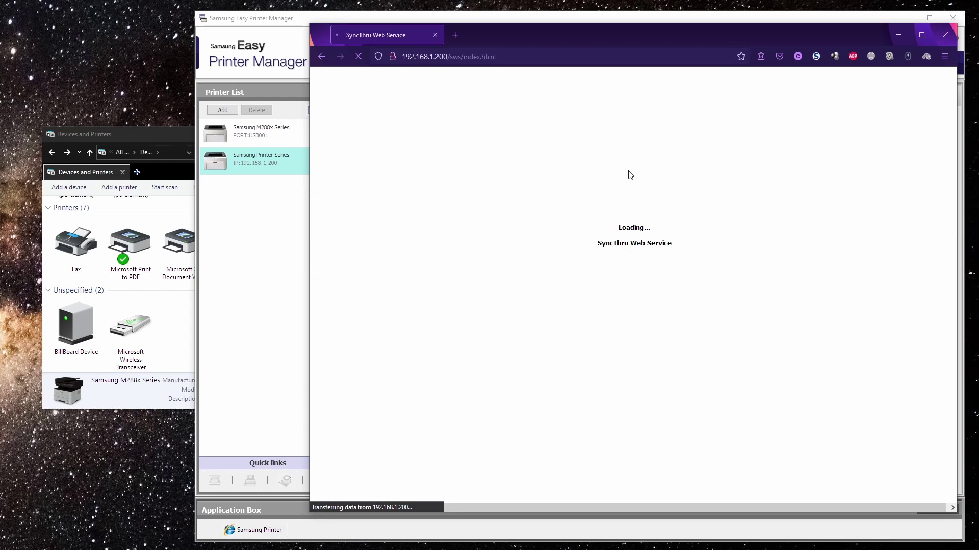
left_click(817, 58)
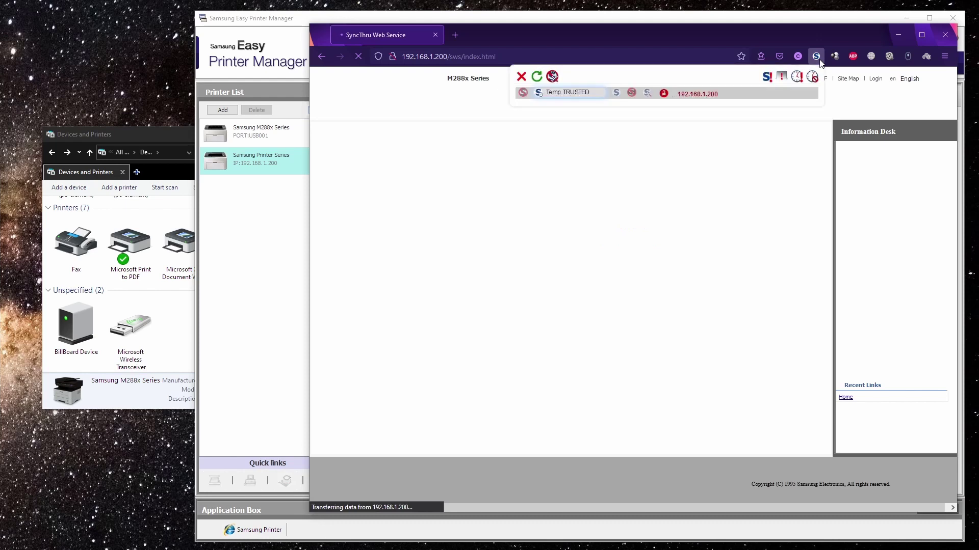
left_click(777, 38)
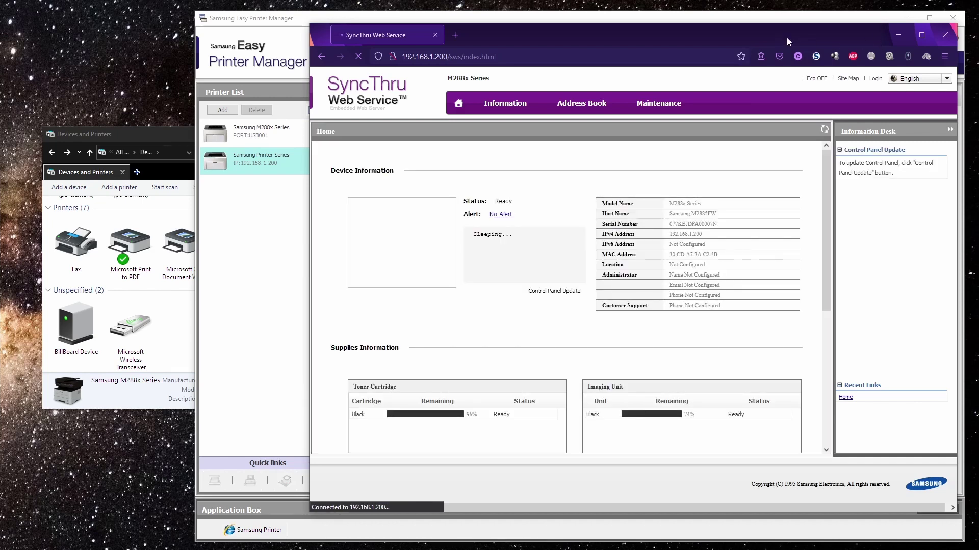
left_click_drag(711, 33, 617, 50)
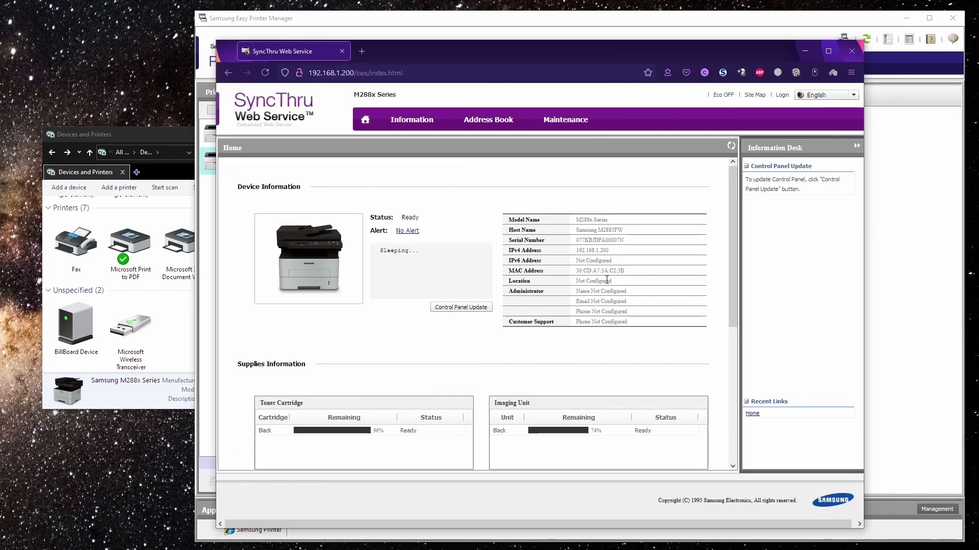